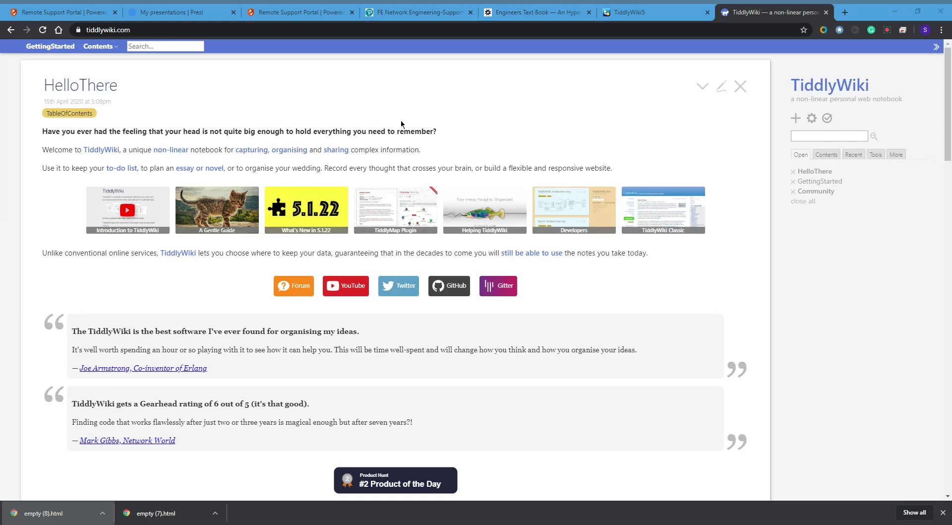
# Scroll tiddlywiki.com down to the GettingStarted tiddler with its Download Empty button
pyautogui.scroll(-6, 519, 136)
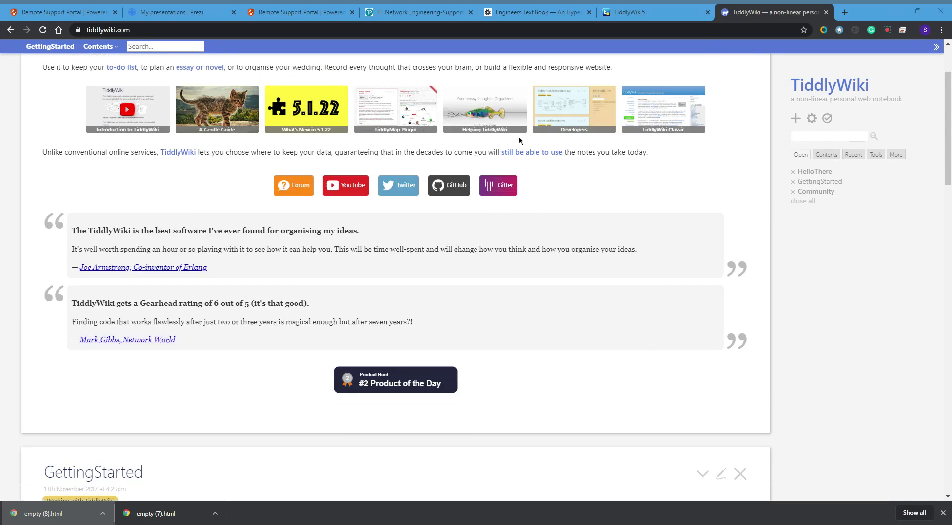
pyautogui.scroll(-2, 518, 135)
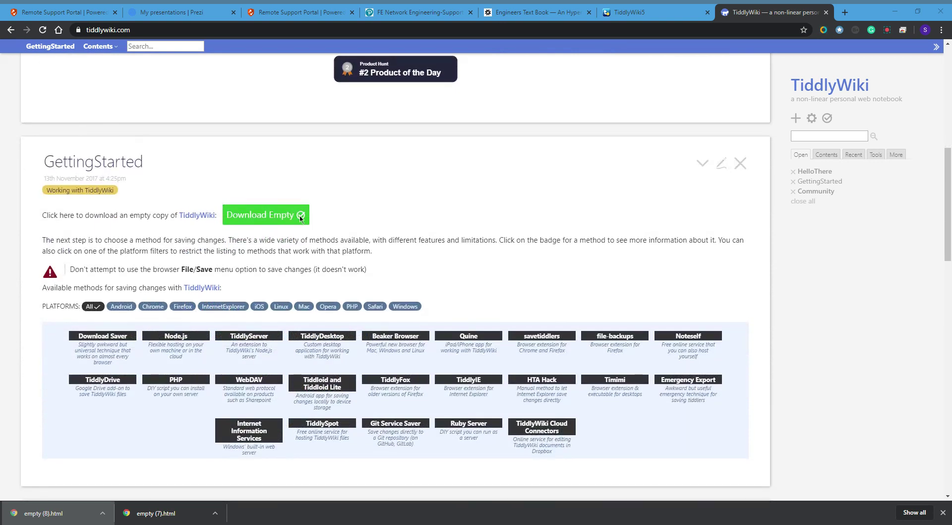
# Download the empty TiddlyWiki and confirm saving it as empty (9).html
pyautogui.click(260, 222)
pyautogui.press('Return')
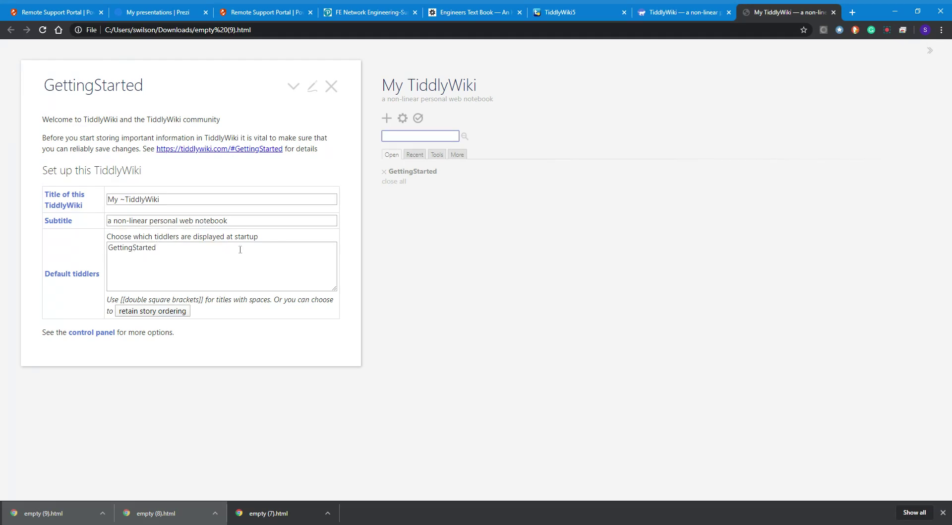
# Add a tiddler titled 'Blah' with the text 'Hello, how are you?' and save it
pyautogui.click(386, 119)
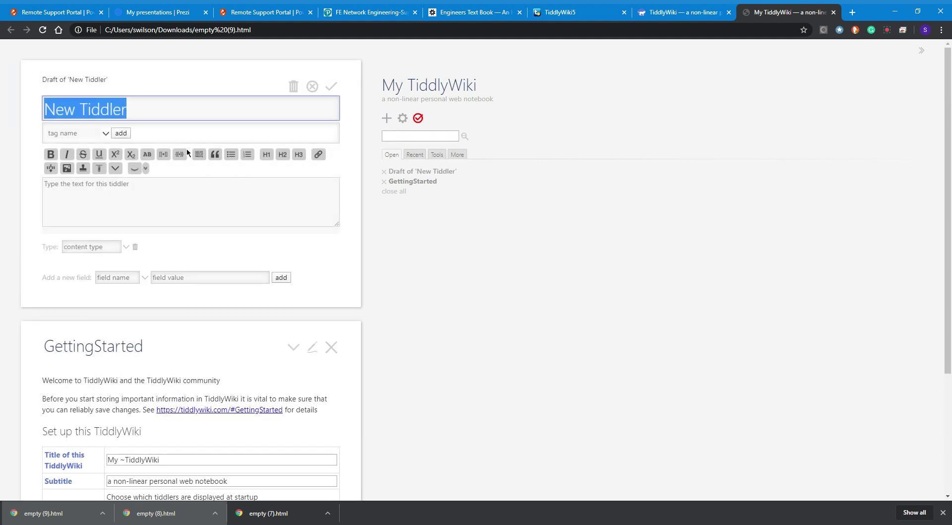
pyautogui.write('Blah')
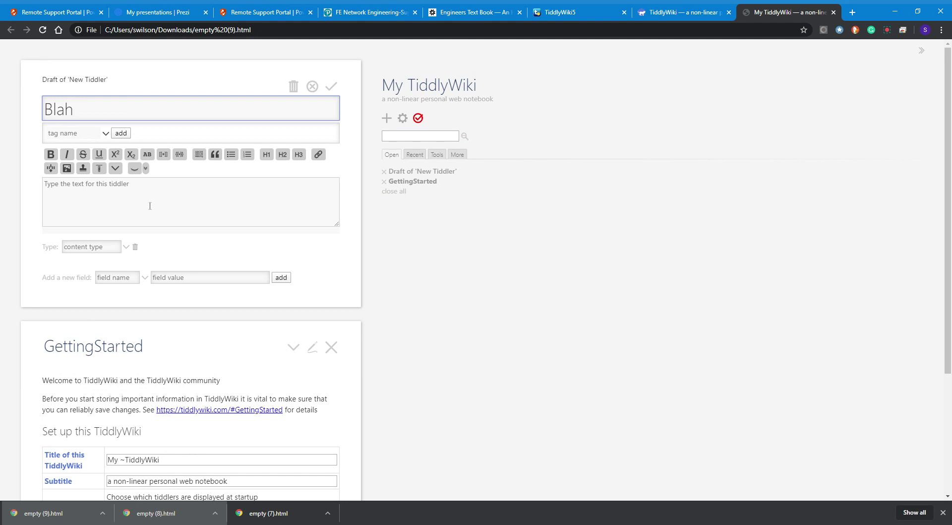
pyautogui.click(139, 192)
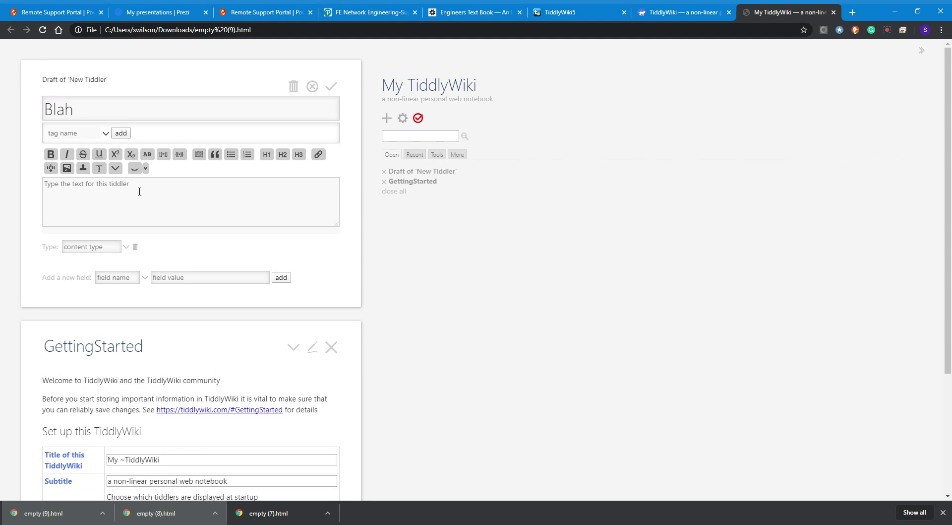
pyautogui.write('Hello, how are you?')
pyautogui.click(332, 87)
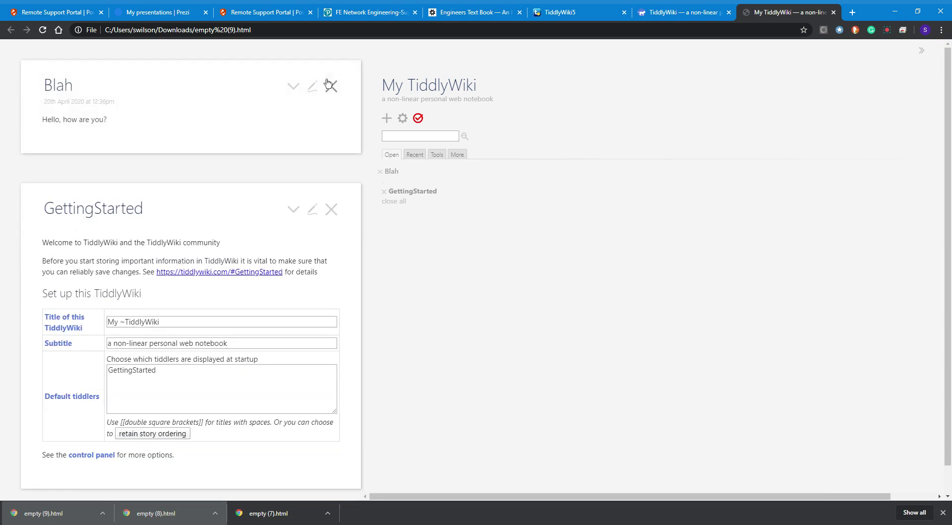
pyautogui.click(387, 117)
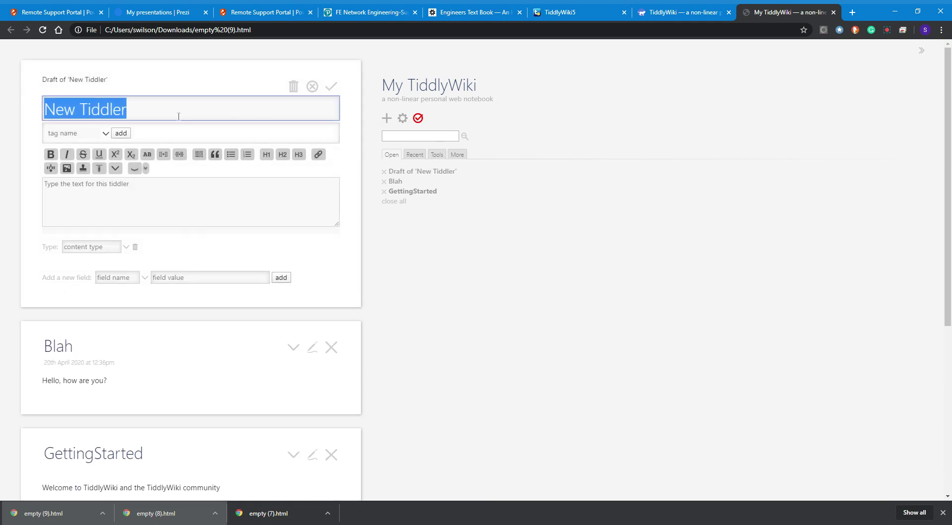
# Title the tiddler 'Flibble', clear its Type field, end its text with [[Blah]] [[New thing]], and save
pyautogui.write('Flibble')
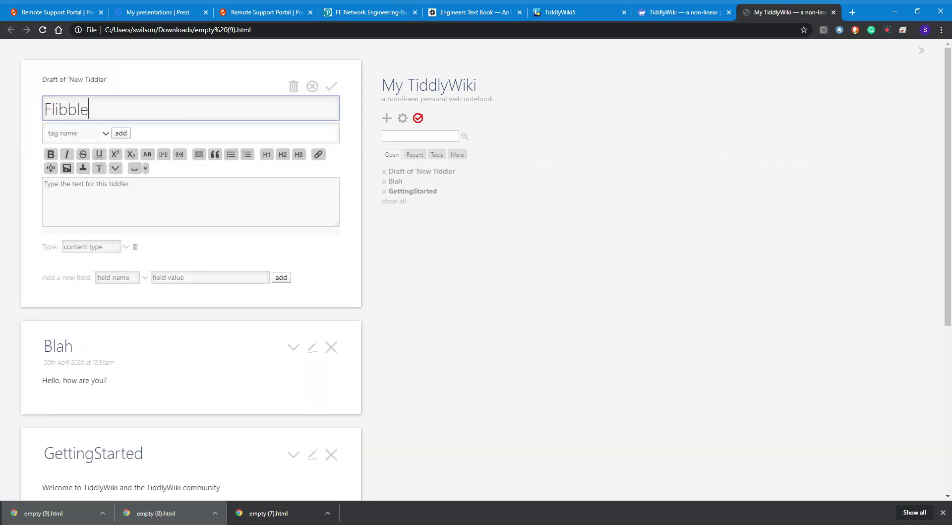
pyautogui.click(138, 202)
pyautogui.write(';ijse;oijwf; ;lwejf;')
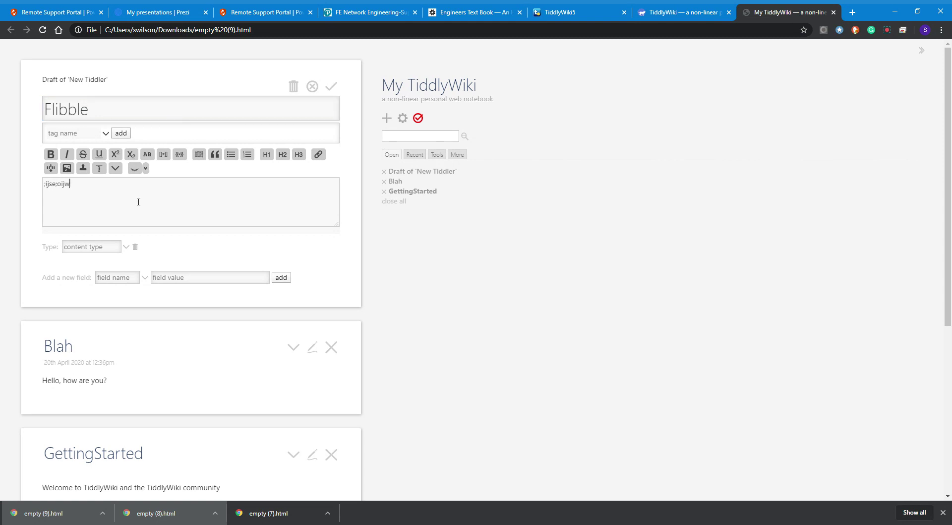
pyautogui.press('Tab')
pyautogui.write('oief')
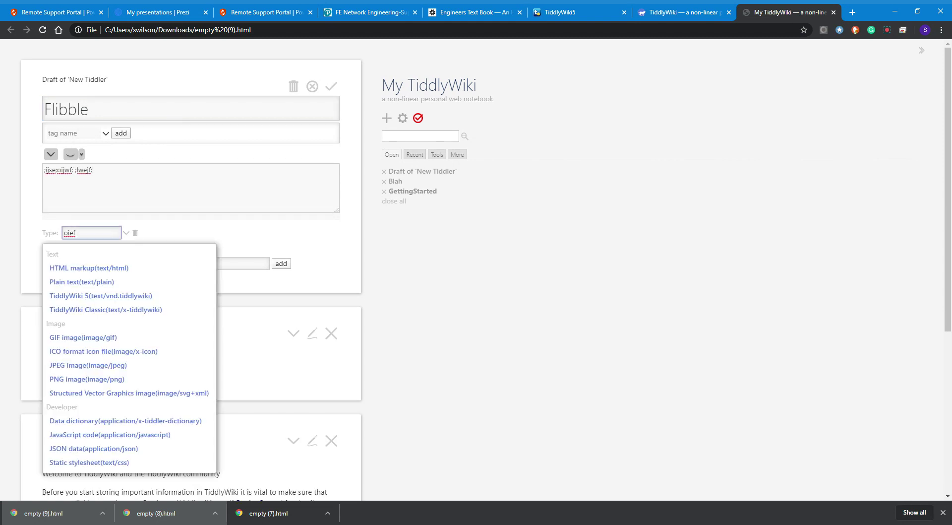
pyautogui.click(135, 232)
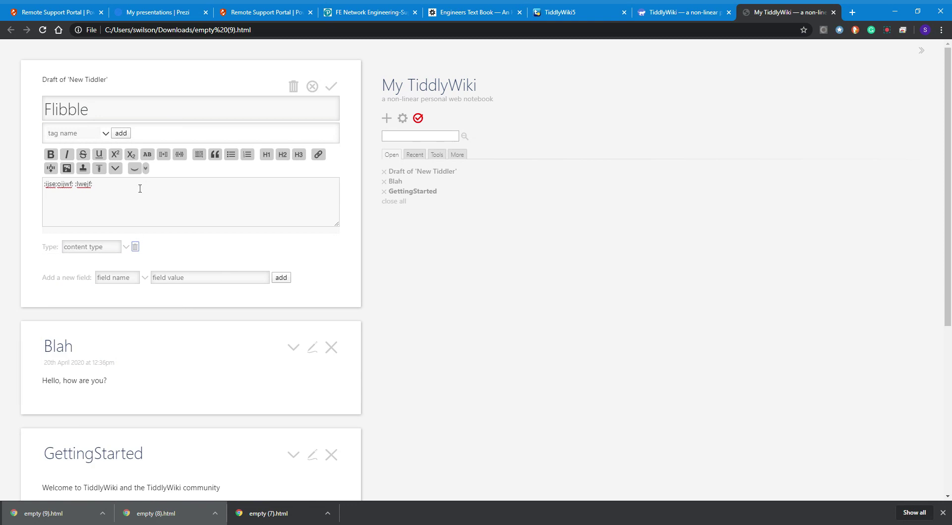
pyautogui.click(138, 193)
pyautogui.write("aorjf'qeorjq'e")
pyautogui.write('[[Blah]] [[New thing]]')
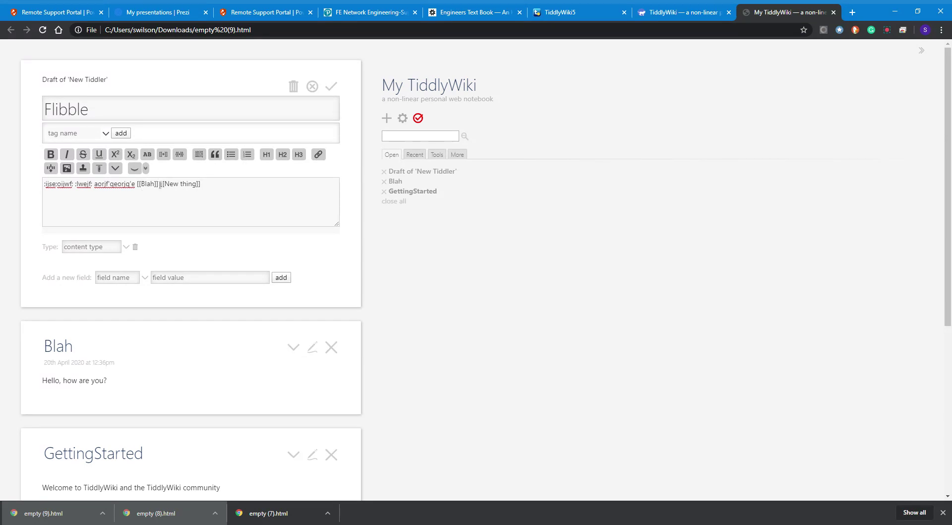
pyautogui.click(330, 87)
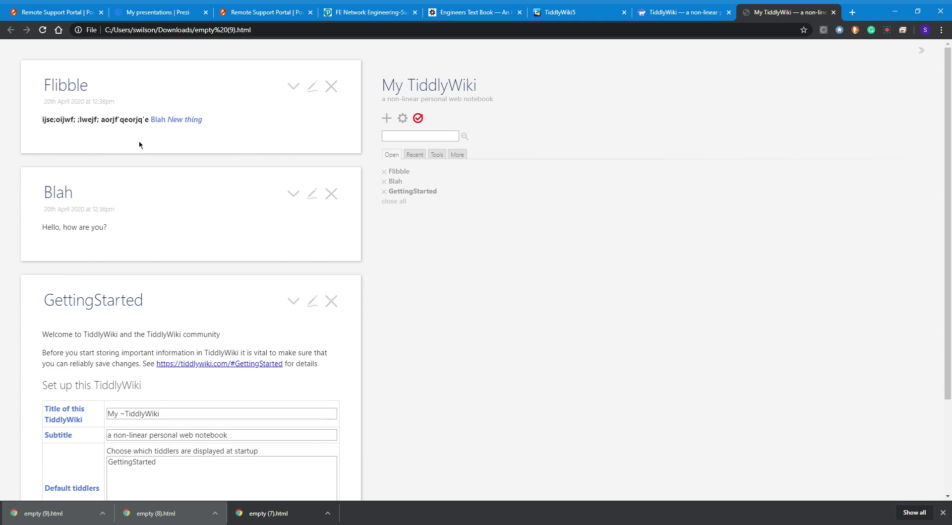
# Follow Flibble's New thing link and discard the New thing edit draft without creating it
pyautogui.scroll(-3, 154, 125)
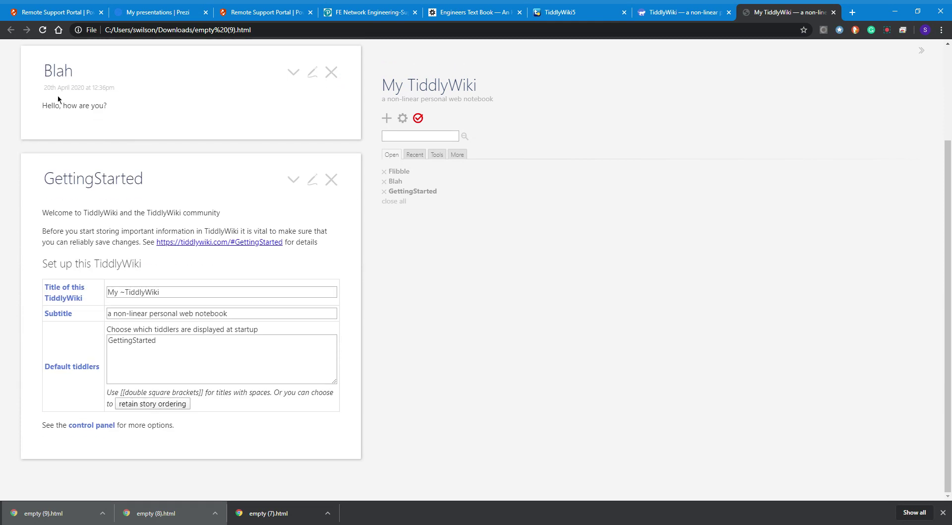
pyautogui.scroll(3, 258, 145)
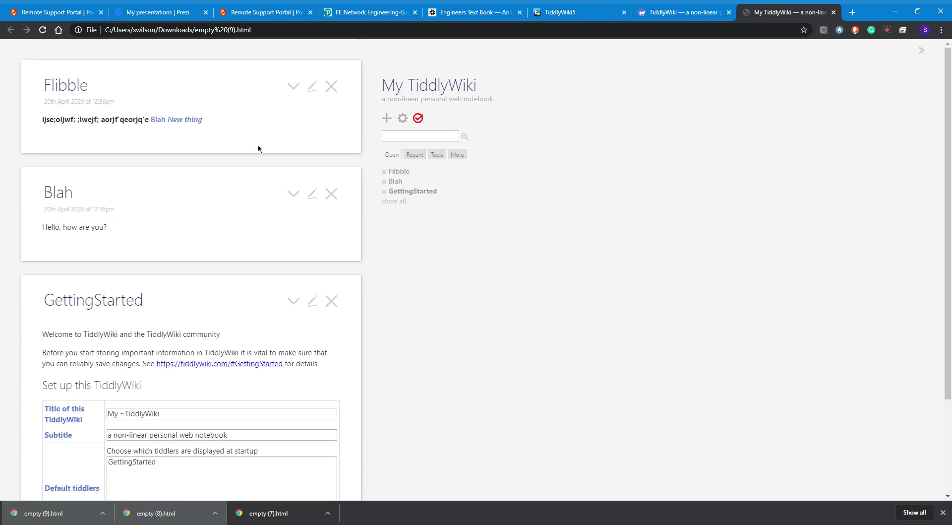
pyautogui.click(190, 121)
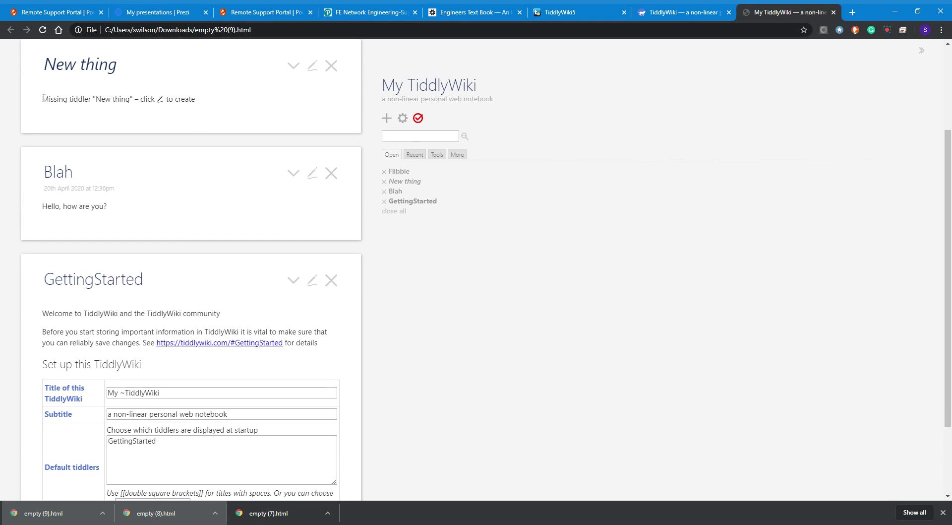
pyautogui.click(313, 67)
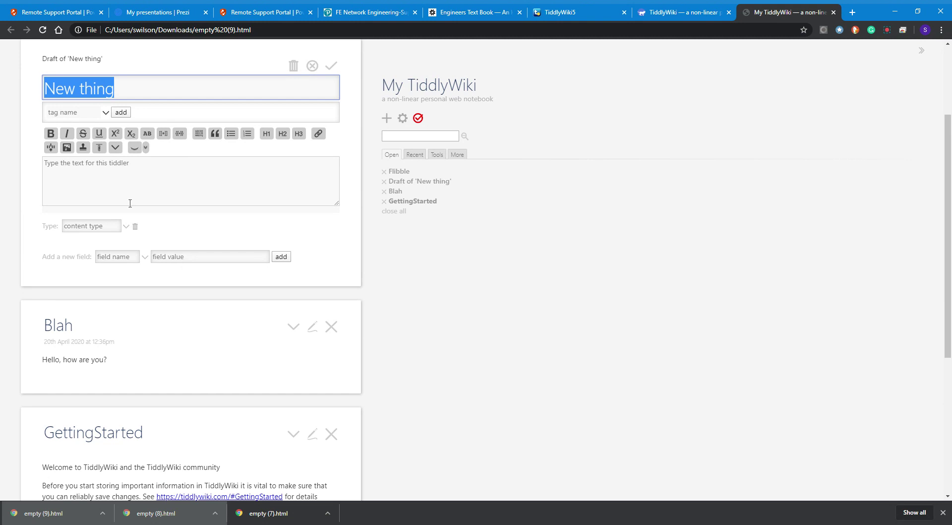
pyautogui.click(130, 196)
pyautogui.write('v')
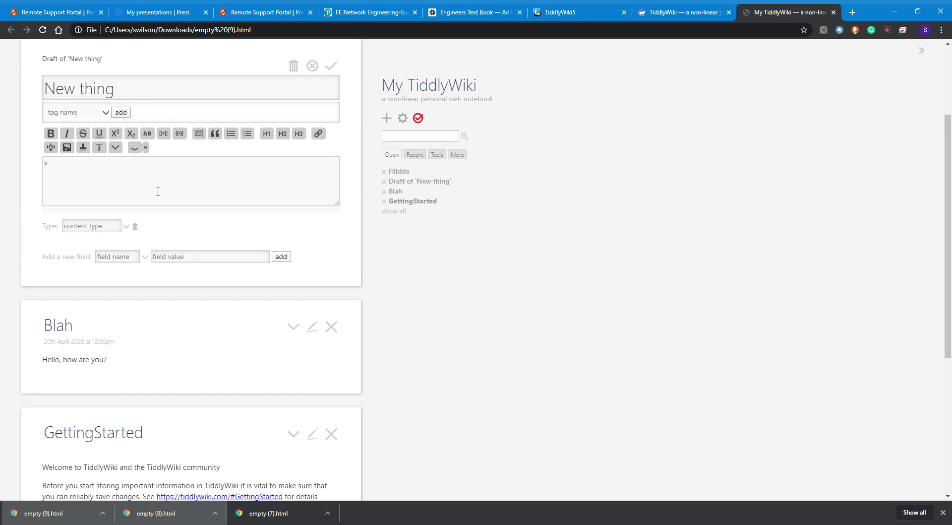
pyautogui.press('BackSpace')
pyautogui.click(294, 67)
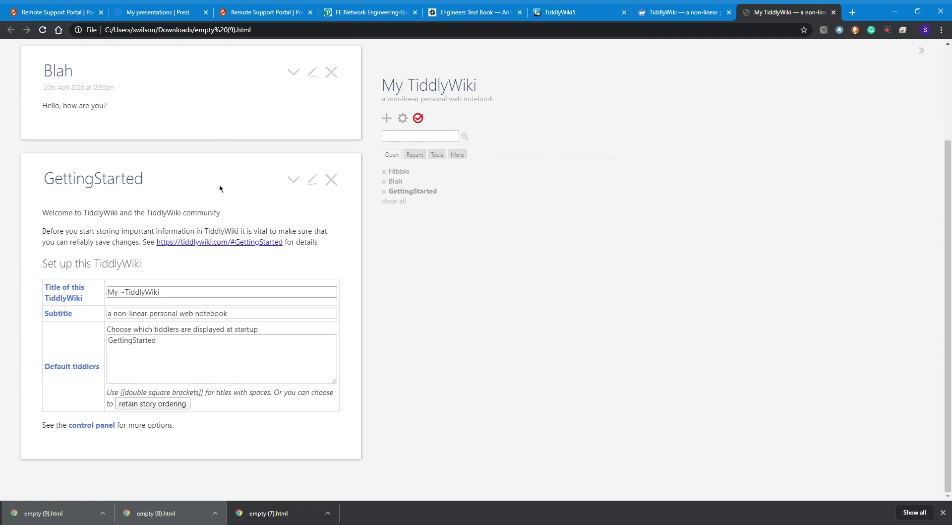
pyautogui.scroll(3, 219, 183)
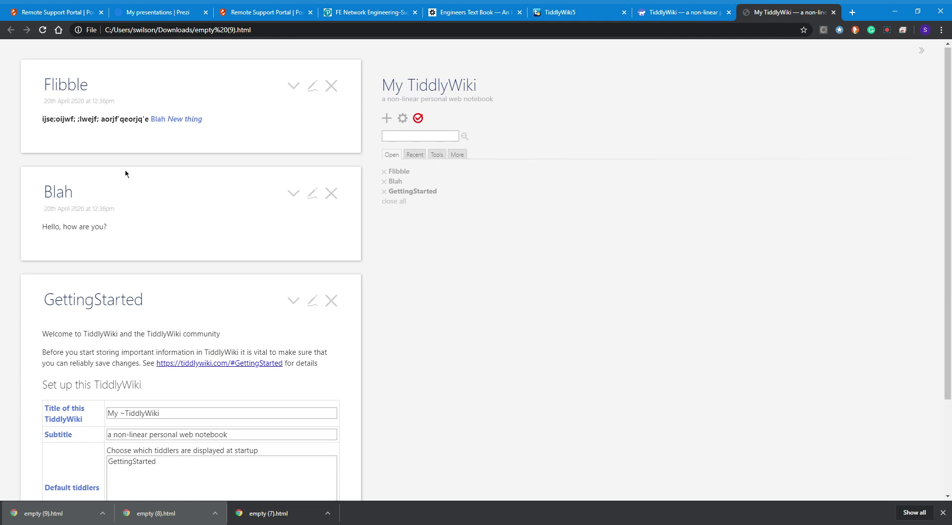
# Start another new tiddler and give it a placeholder title
pyautogui.click(387, 118)
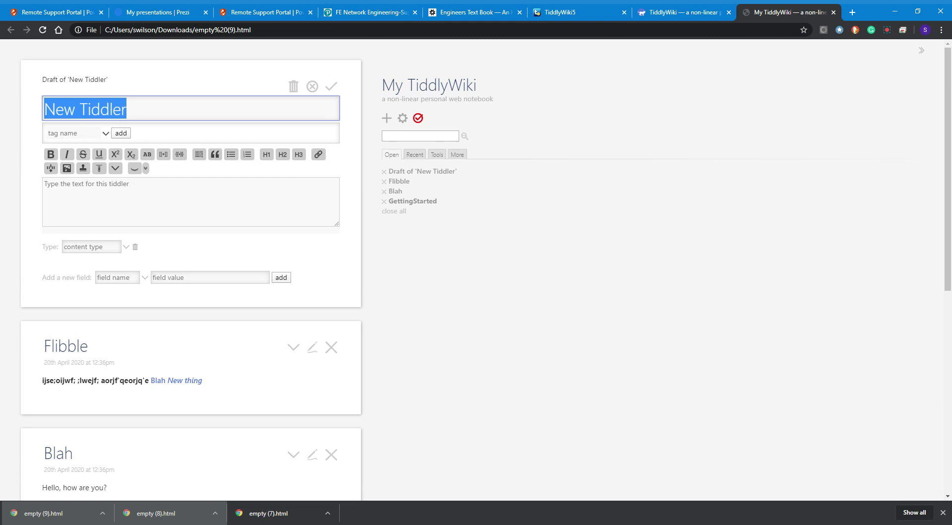
pyautogui.write(';oiwf;ipjwfoipj')
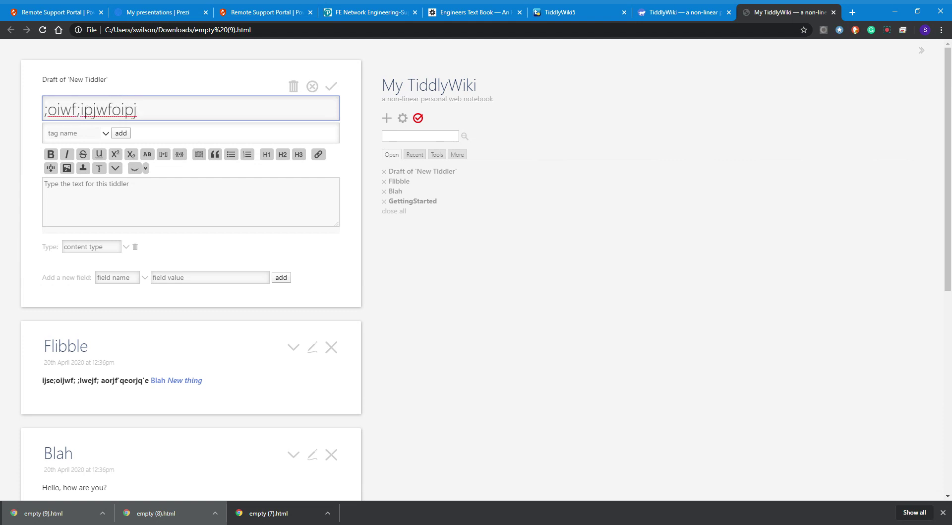
pyautogui.press('BackSpace')
pyautogui.press('BackSpace')
pyautogui.press('BackSpace')
pyautogui.press('BackSpace')
pyautogui.press('BackSpace')
pyautogui.press('BackSpace')
pyautogui.press('BackSpace')
pyautogui.press('BackSpace')
pyautogui.press('BackSpace')
pyautogui.press('BackSpace')
pyautogui.press('BackSpace')
pyautogui.press('BackSpace')
pyautogui.press('BackSpace')
pyautogui.press('BackSpace')
pyautogui.press('BackSpace')
pyautogui.write('aaaa')
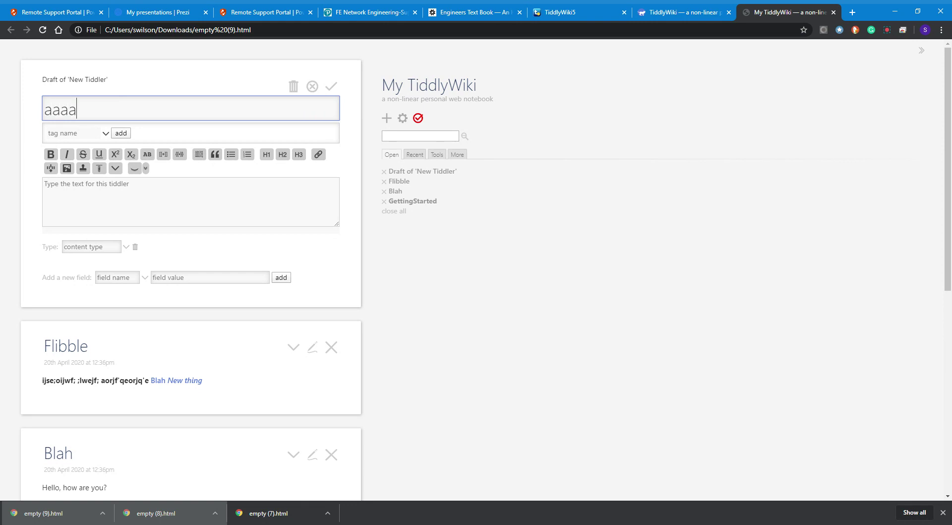
pyautogui.write('aaaaaaaaaa')
# Write its text with {{Flibble}} on its own line, save it, and go to Engineers Text Book
pyautogui.click(193, 206)
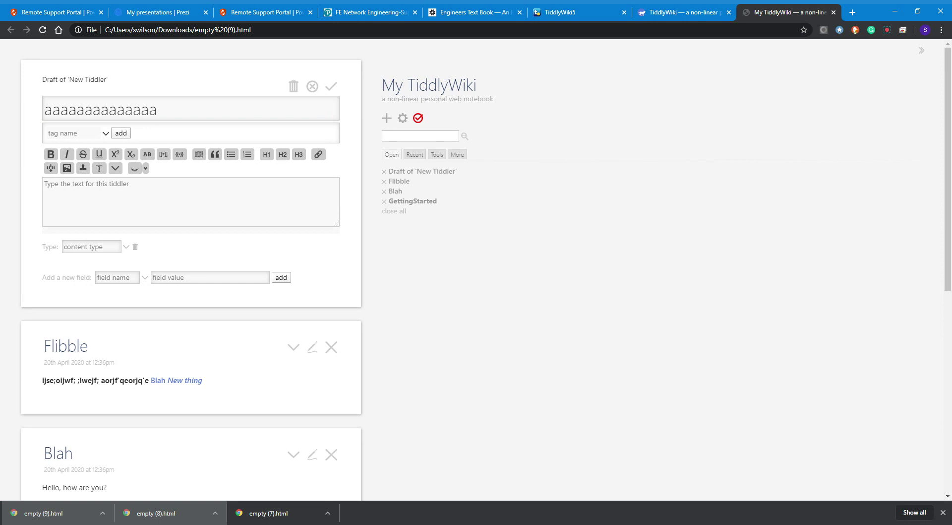
pyautogui.write(";wiejf;qwoiejf w;oeifjqweiof weoifjqew'ifj")
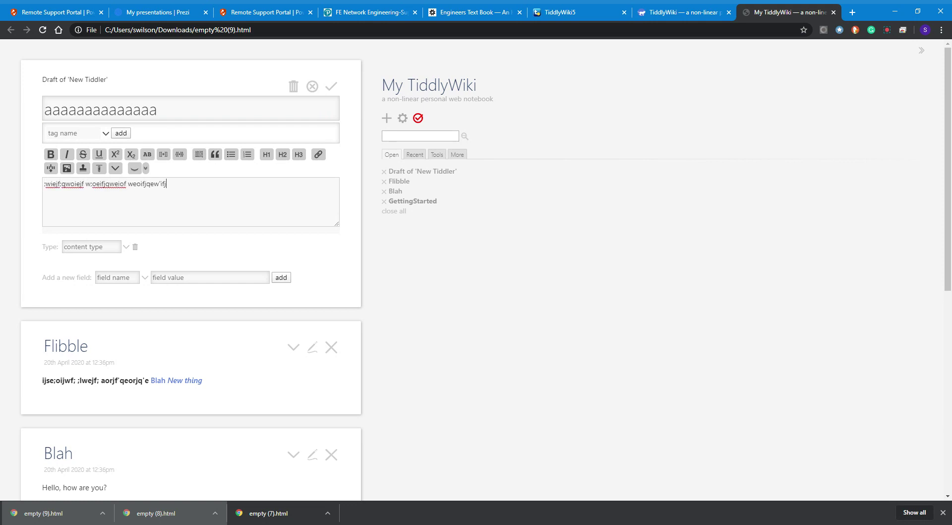
pyautogui.press('Return')
pyautogui.write('{{Flibble}}')
pyautogui.press('Return')
pyautogui.click(331, 88)
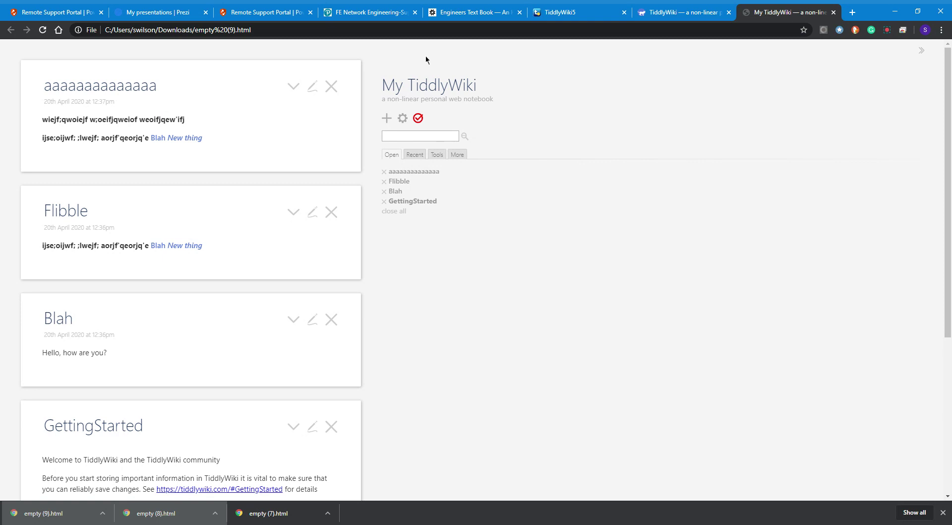
pyautogui.click(457, 15)
# Open Statics from the Table of Contents and raise its mind map Depth from 2 to 8
pyautogui.click(434, 97)
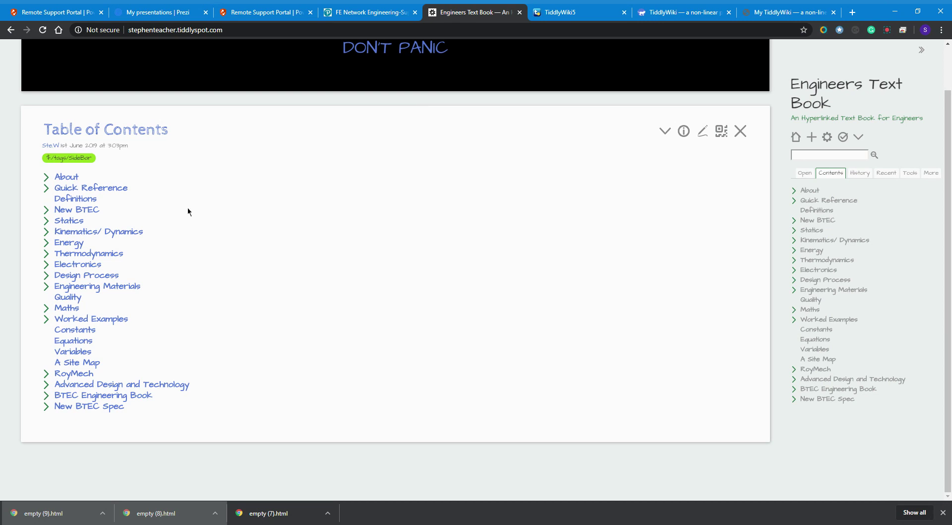
pyautogui.click(75, 223)
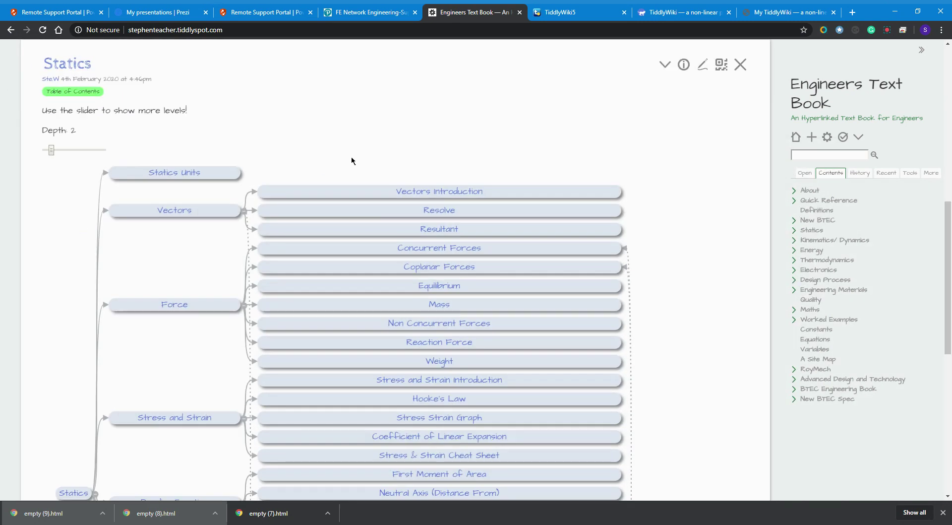
pyautogui.scroll(-5, 351, 158)
pyautogui.scroll(7, 351, 158)
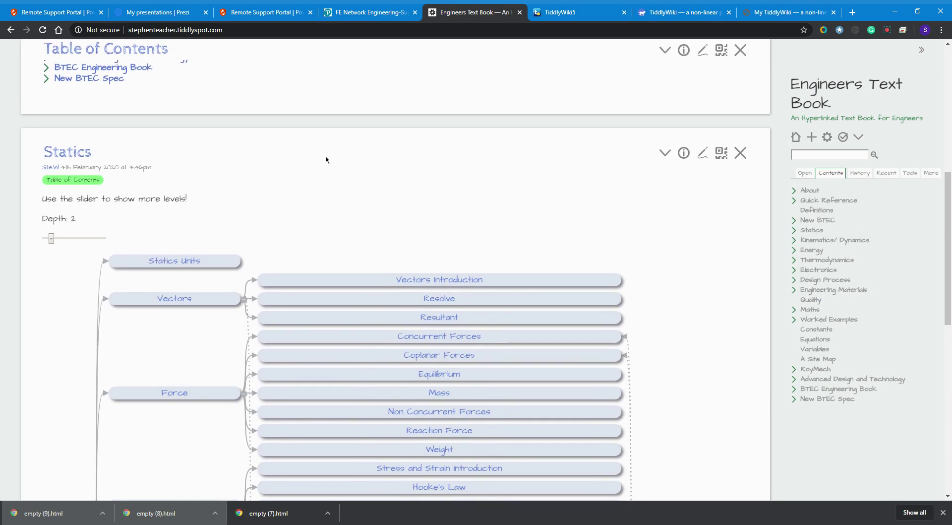
pyautogui.moveTo(51, 240); pyautogui.dragTo(85, 241)
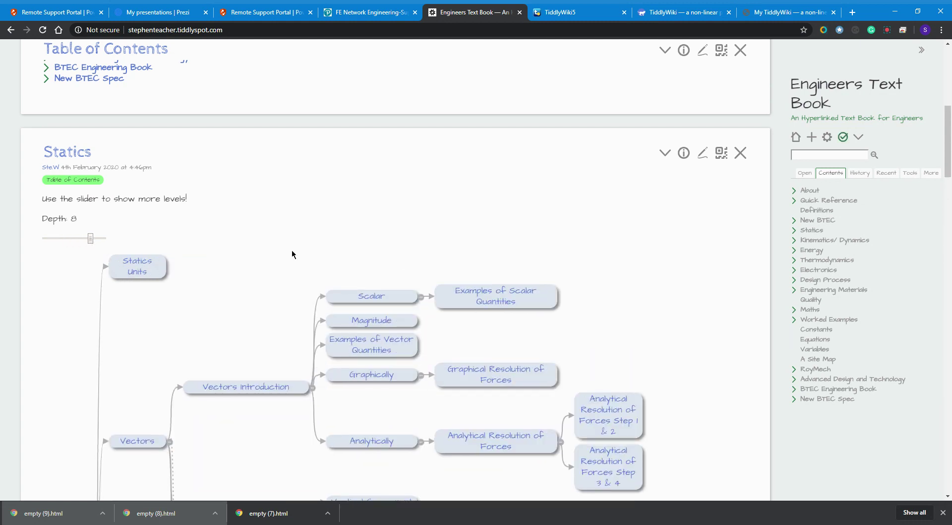
pyautogui.scroll(-20, 292, 249)
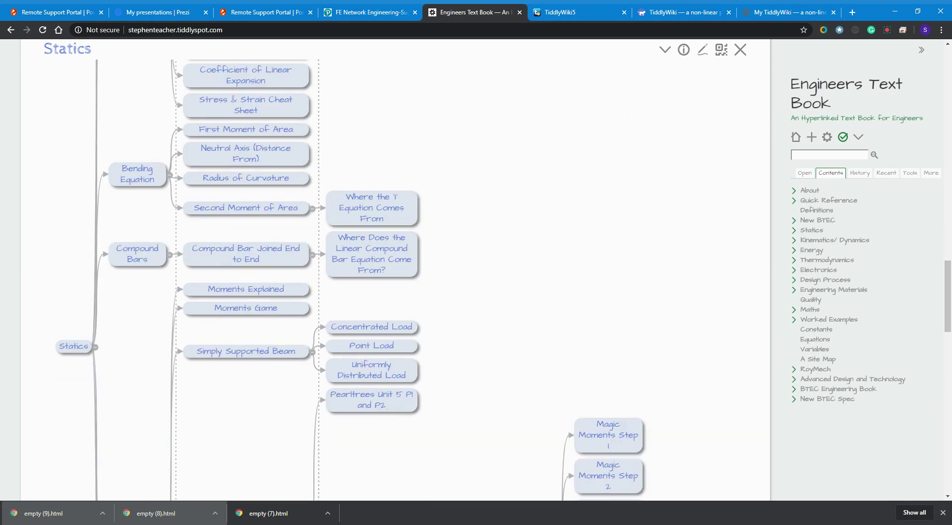
pyautogui.scroll(-5, 292, 249)
pyautogui.scroll(20, 307, 243)
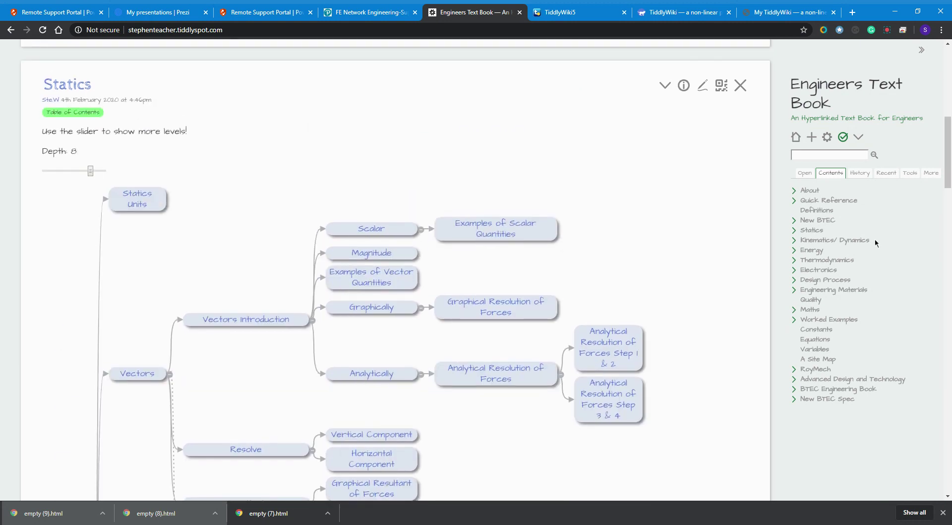
# Open Force from the Equations list and scroll through its F = ma definition and equations
pyautogui.click(815, 339)
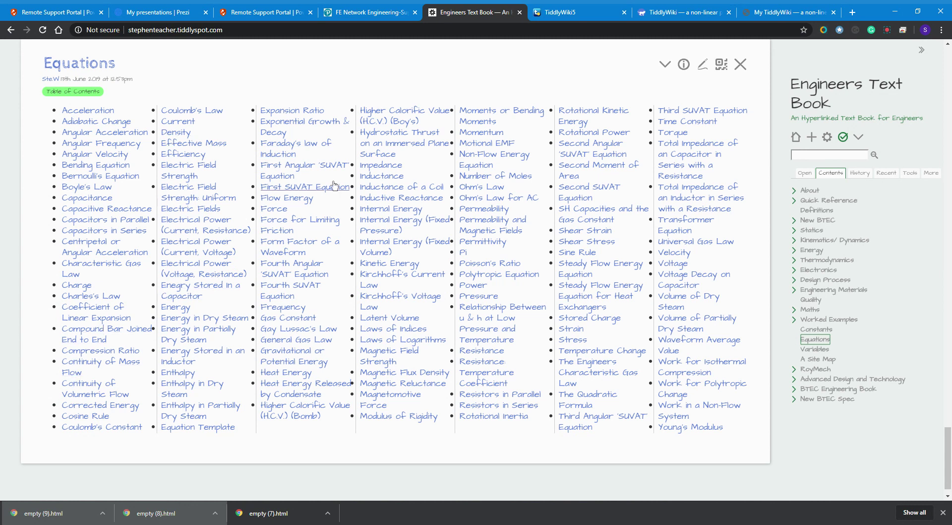
pyautogui.click(280, 211)
pyautogui.scroll(2, 493, 264)
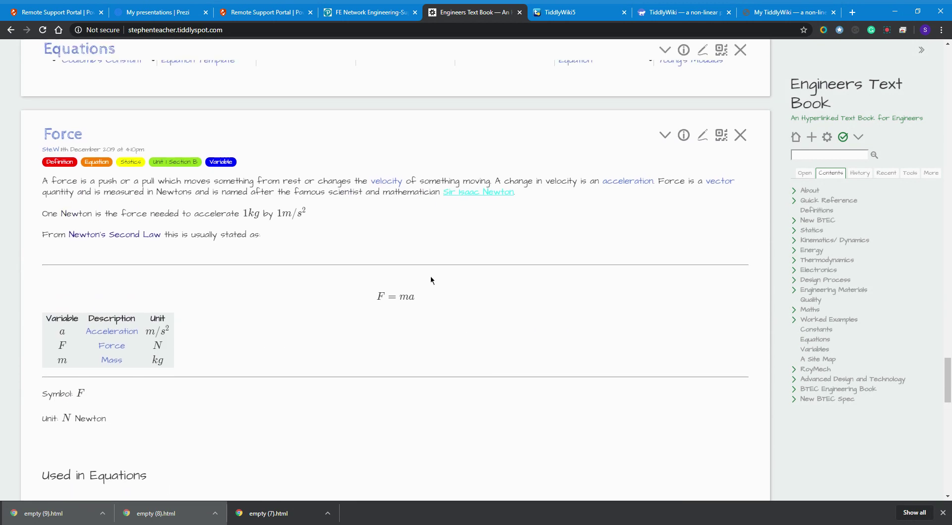
pyautogui.scroll(-2, 308, 271)
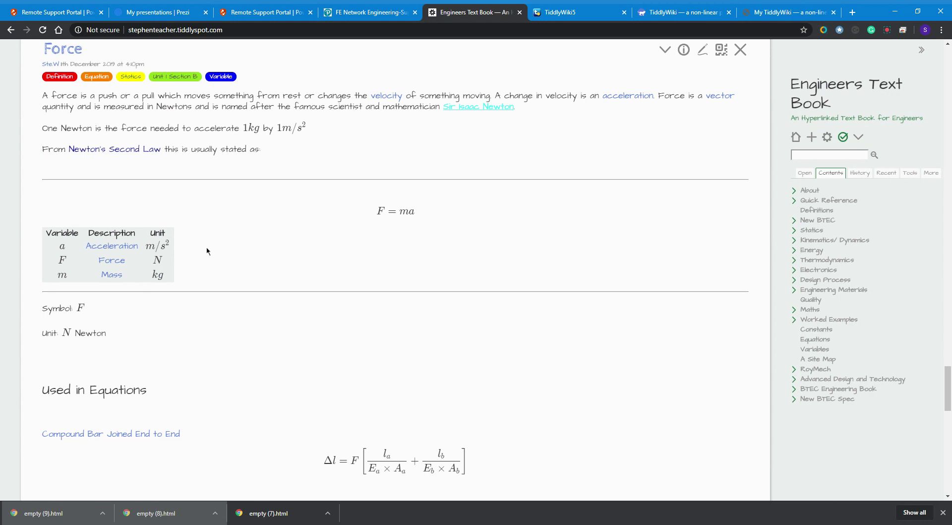
pyautogui.scroll(-4, 318, 238)
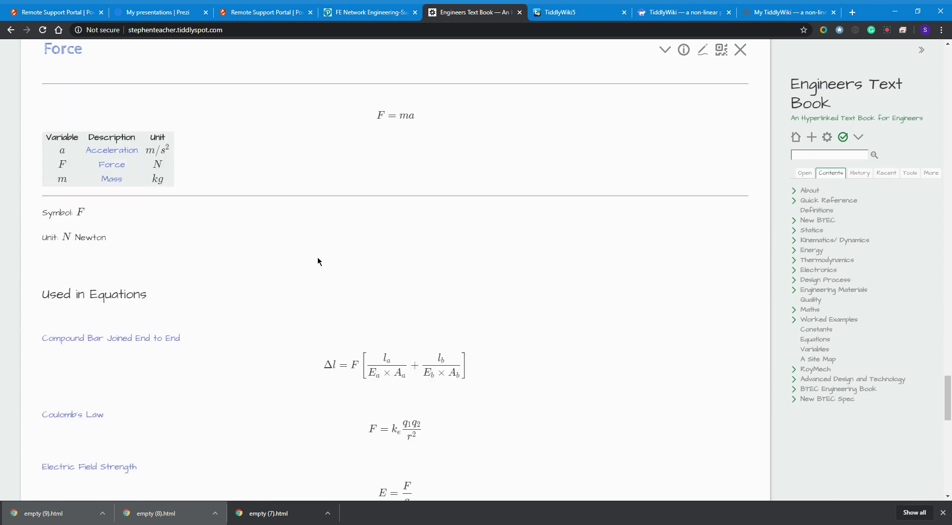
pyautogui.scroll(-8, 254, 256)
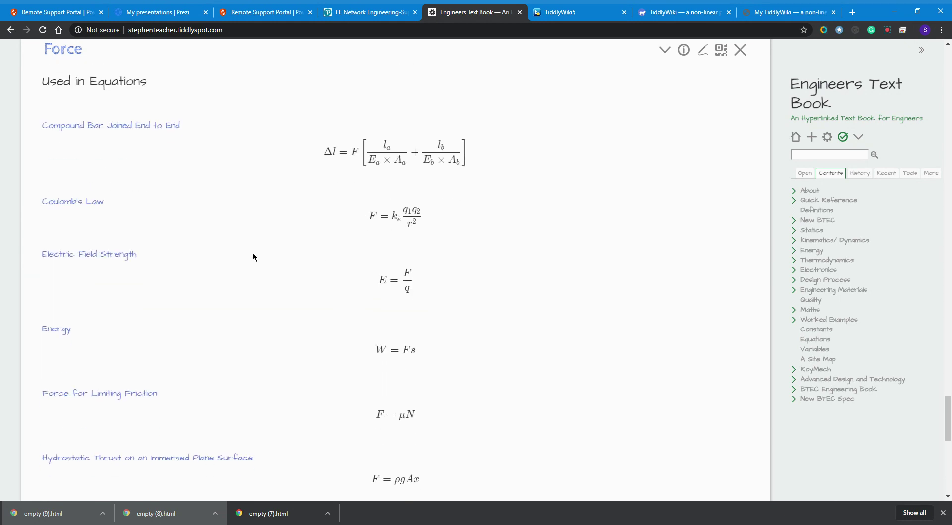
pyautogui.scroll(-5, 395, 268)
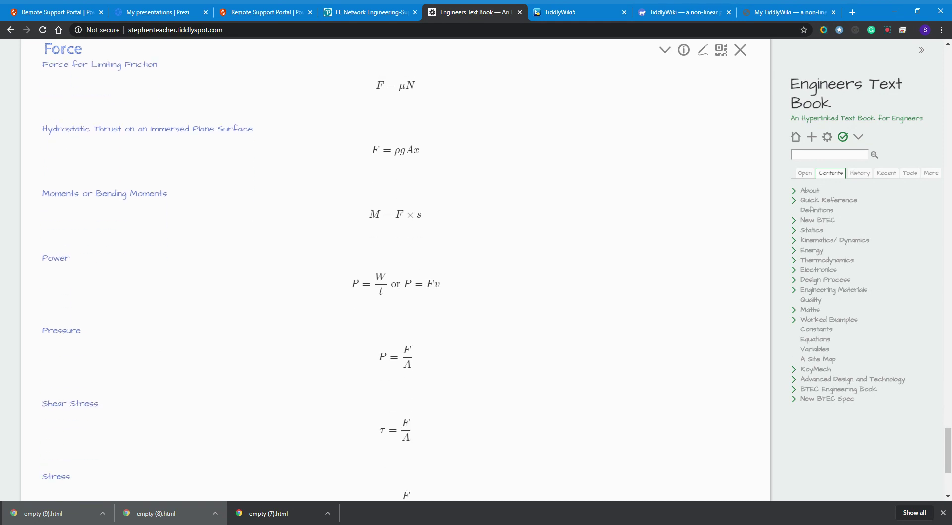
pyautogui.scroll(17, 395, 268)
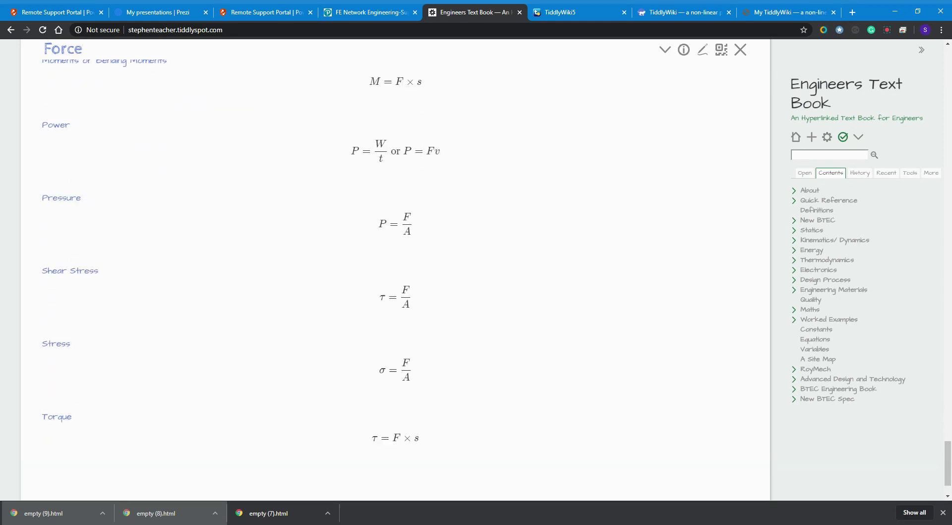
pyautogui.scroll(18, 396, 268)
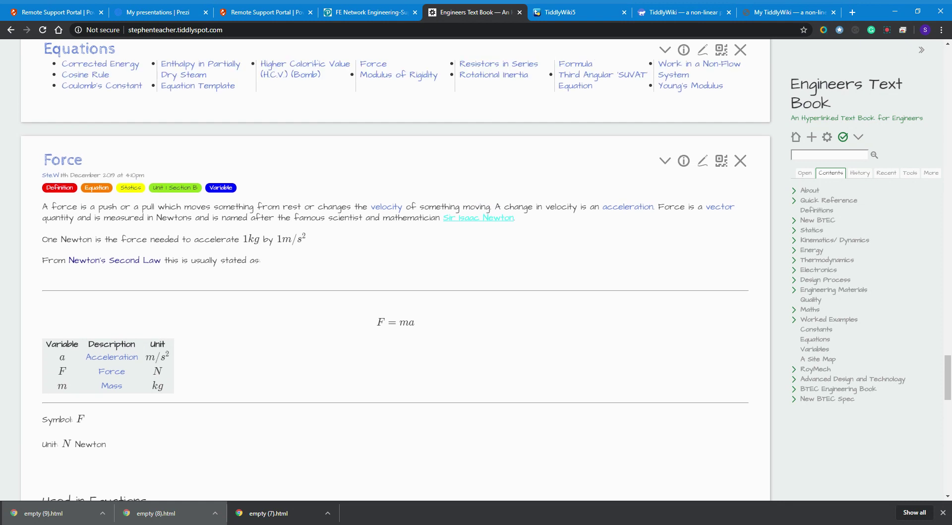
pyautogui.scroll(20, 237, 108)
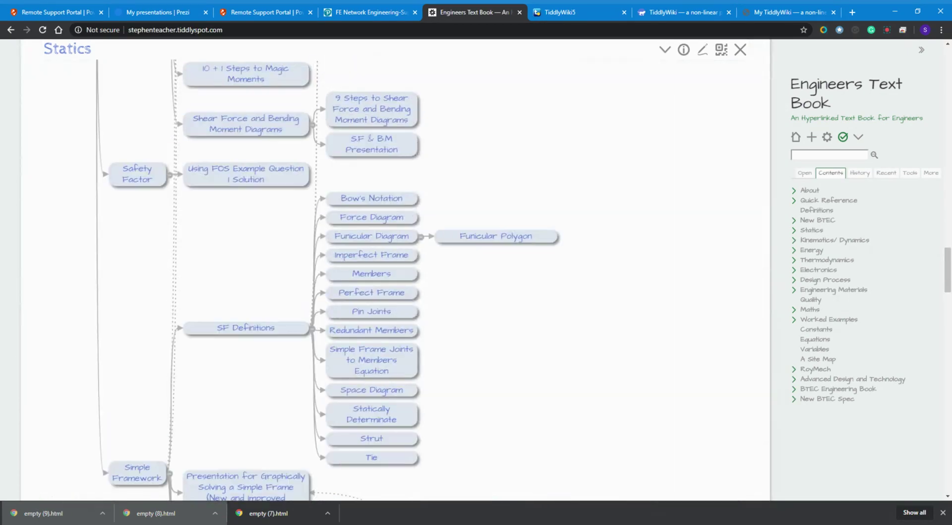
pyautogui.scroll(15, 237, 107)
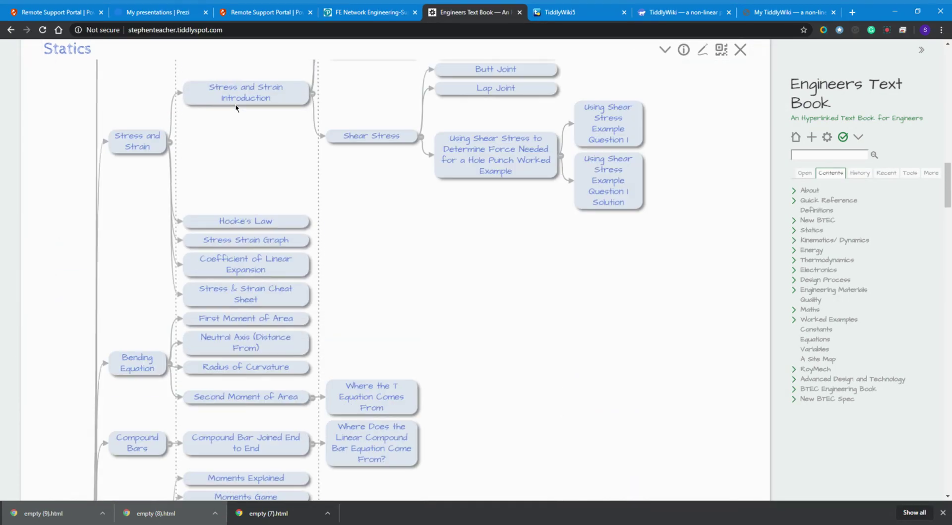
pyautogui.scroll(10, 595, 206)
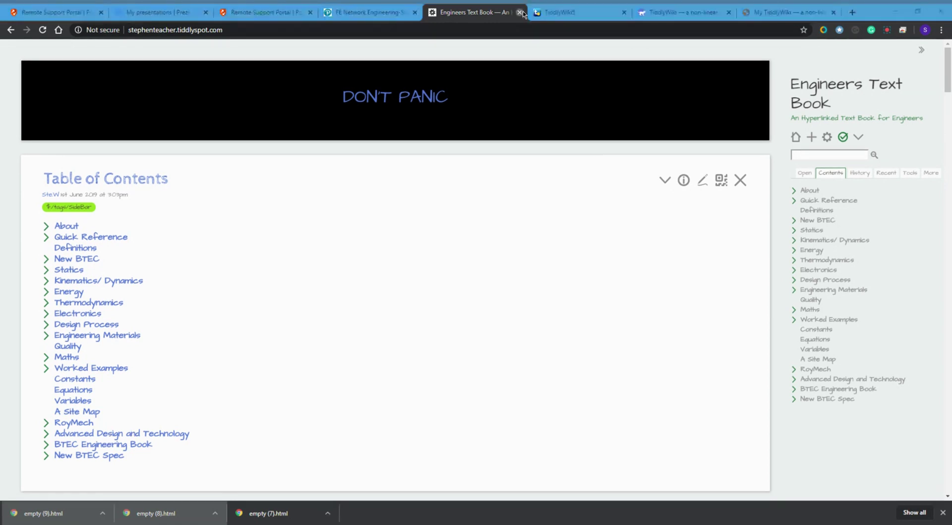
# Close the Engineers Text Book tab and go to the My TiddlyWiki page
pyautogui.click(519, 12)
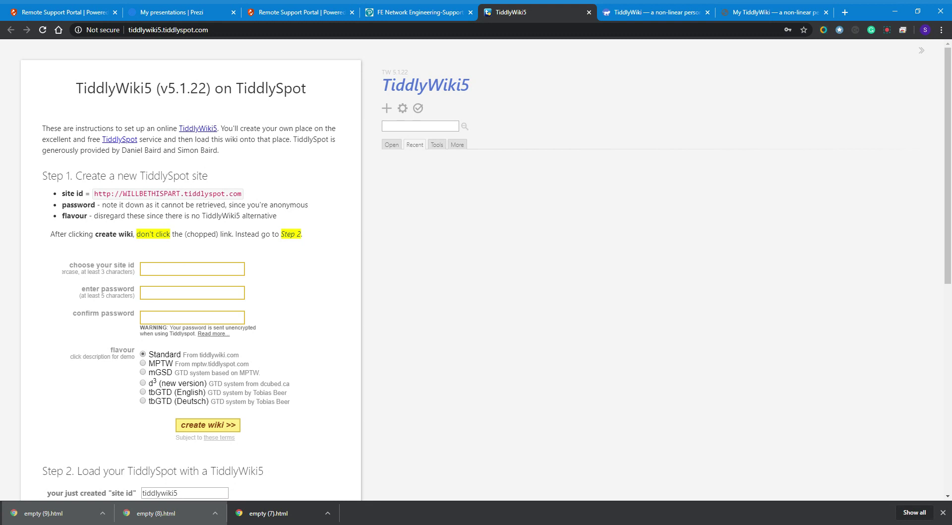
pyautogui.click(767, 18)
# Read the Saving on TiddlySpot steps via tiddlywiki.com's TiddlySpot badge, then return to the setup page
pyautogui.click(678, 15)
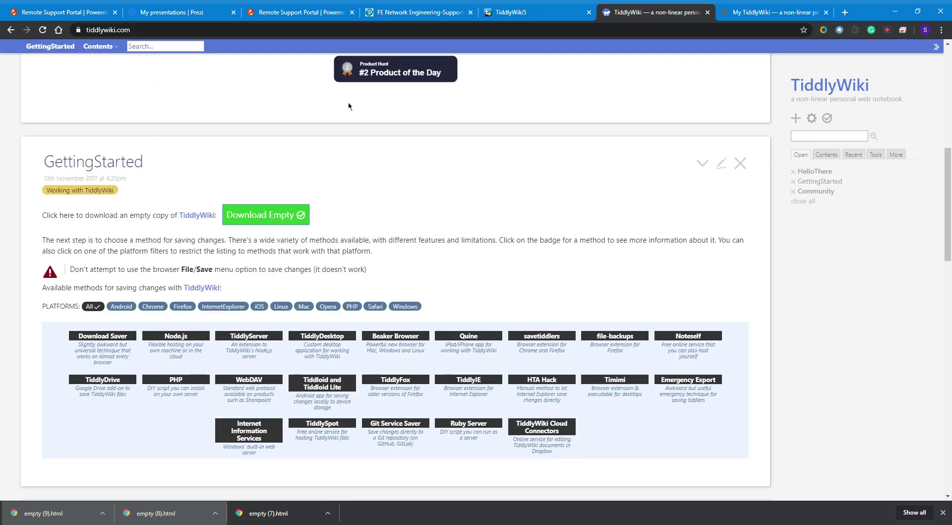
pyautogui.scroll(-4, 349, 105)
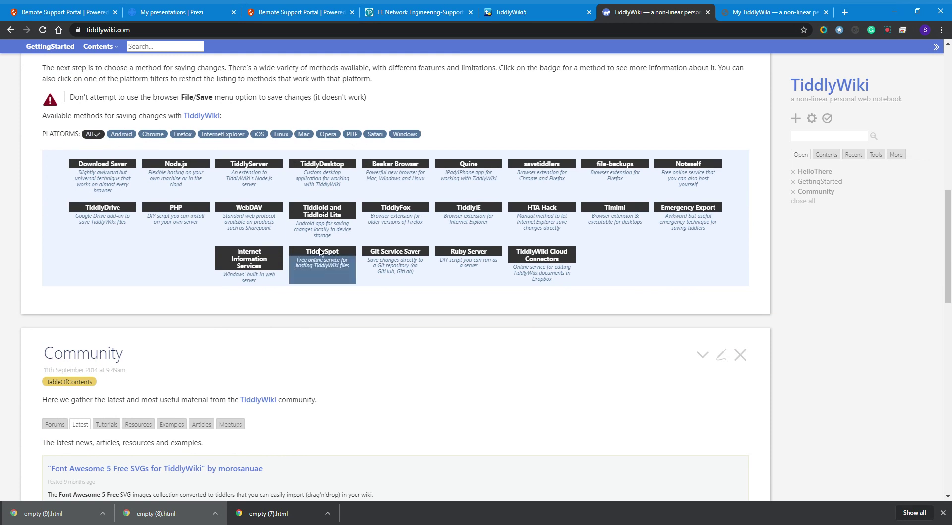
pyautogui.click(320, 252)
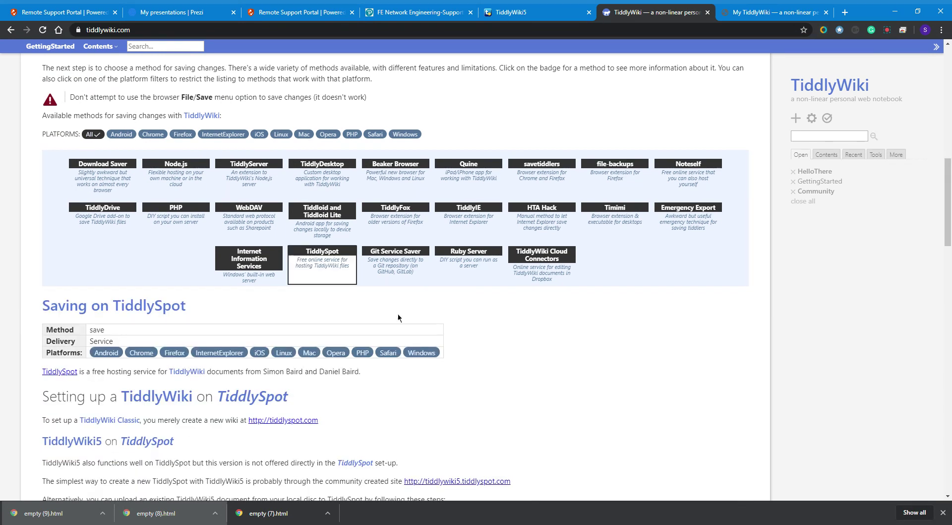
pyautogui.scroll(-3, 426, 305)
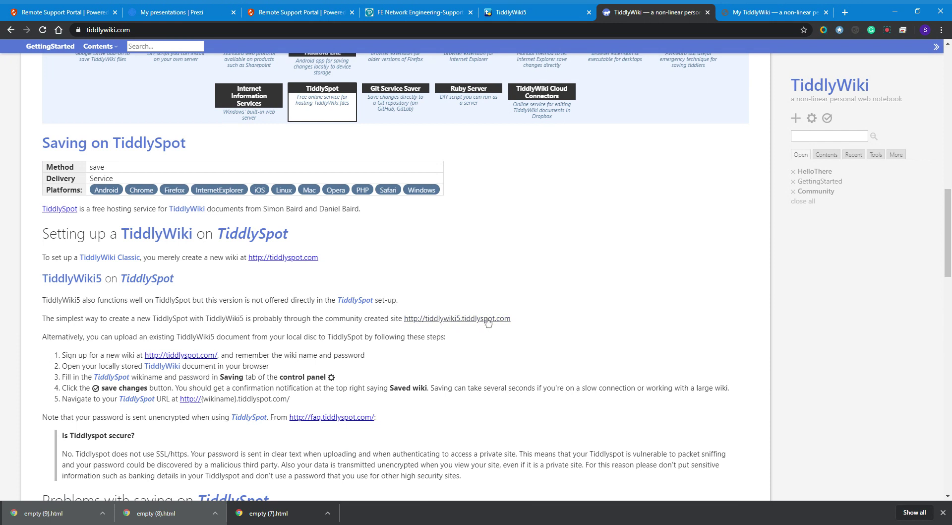
pyautogui.click(545, 15)
pyautogui.click(219, 273)
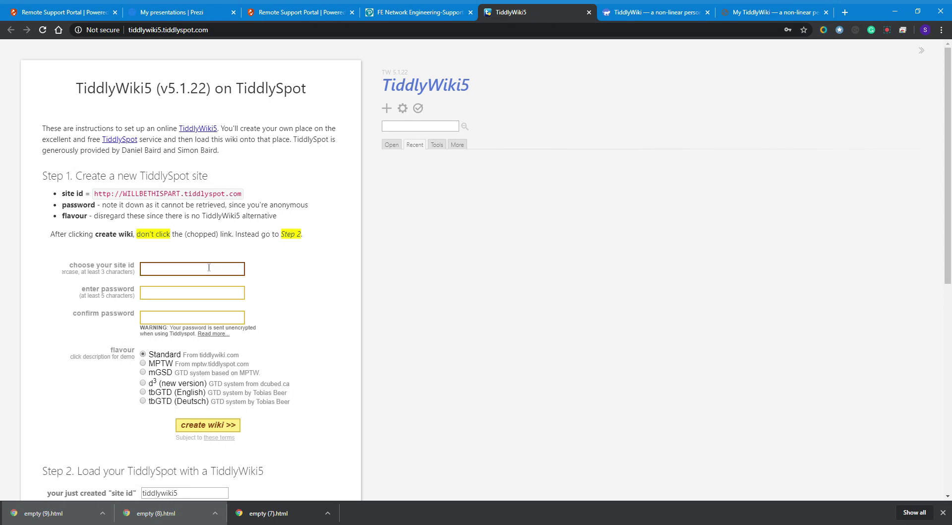
pyautogui.scroll(-1, 209, 268)
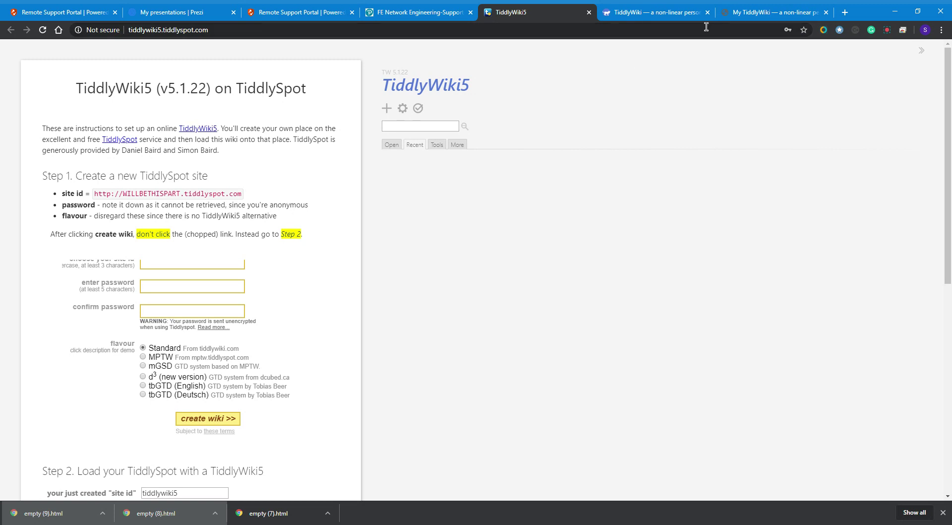
pyautogui.click(844, 13)
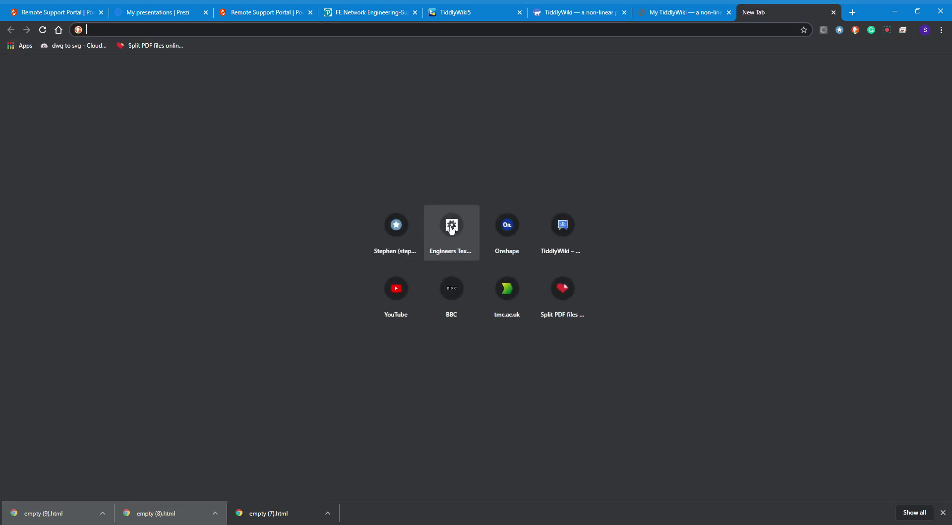
pyautogui.click(451, 229)
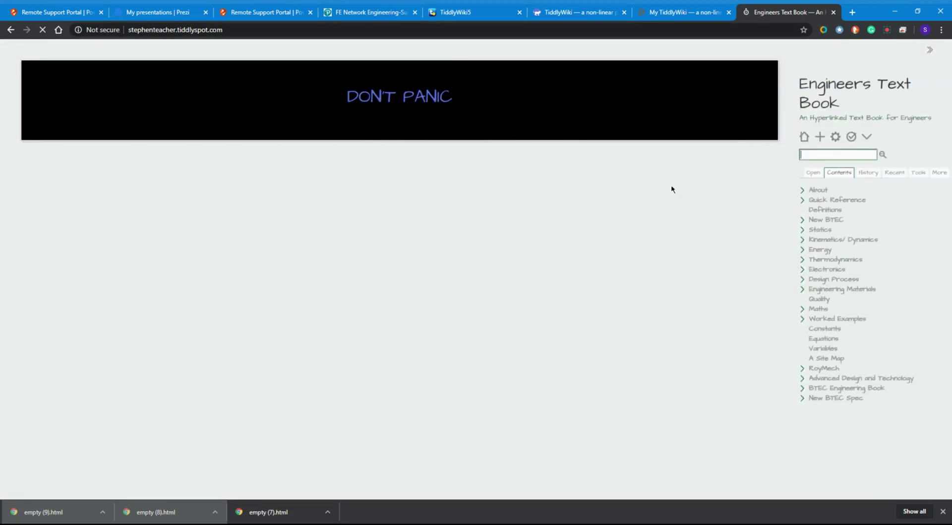
pyautogui.click(835, 137)
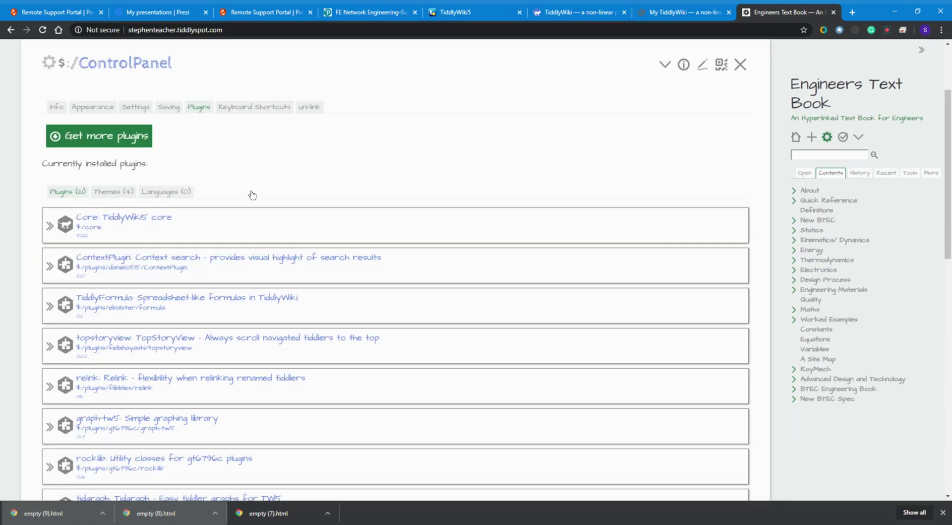
pyautogui.click(169, 107)
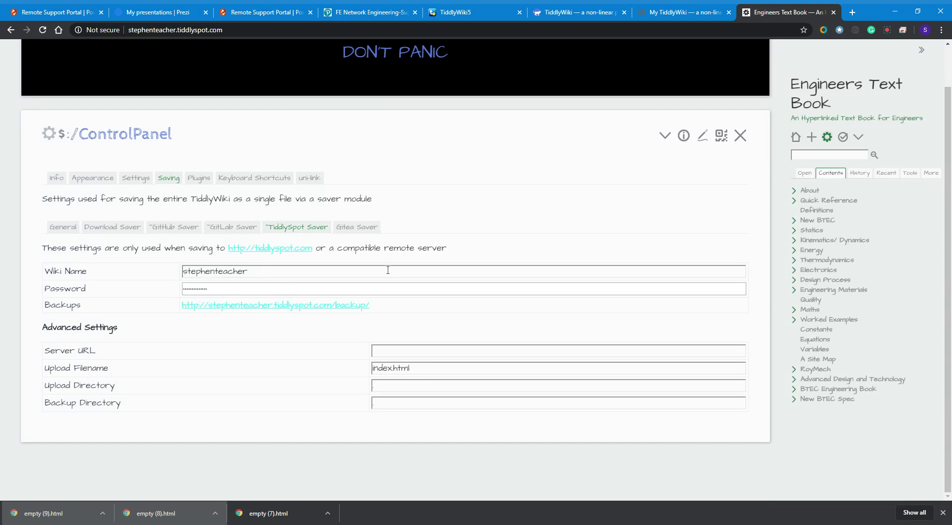
pyautogui.click(740, 135)
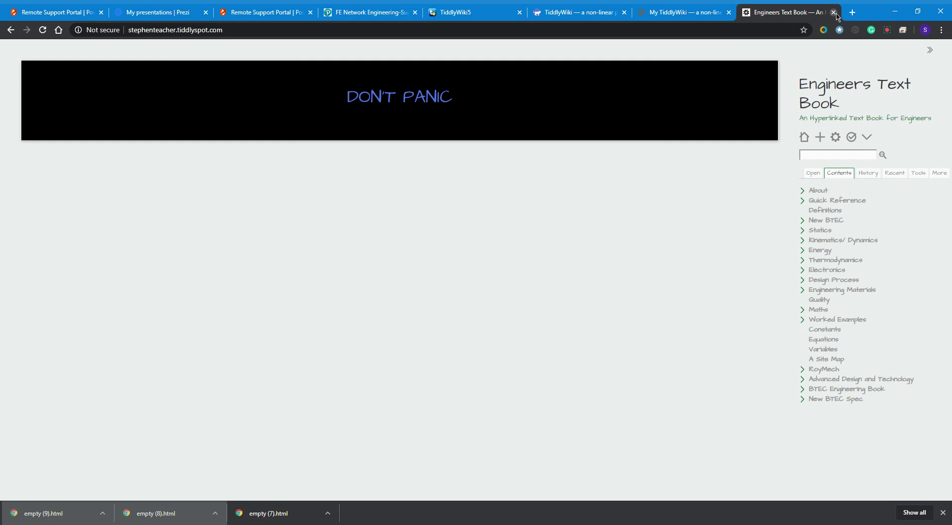
pyautogui.click(836, 16)
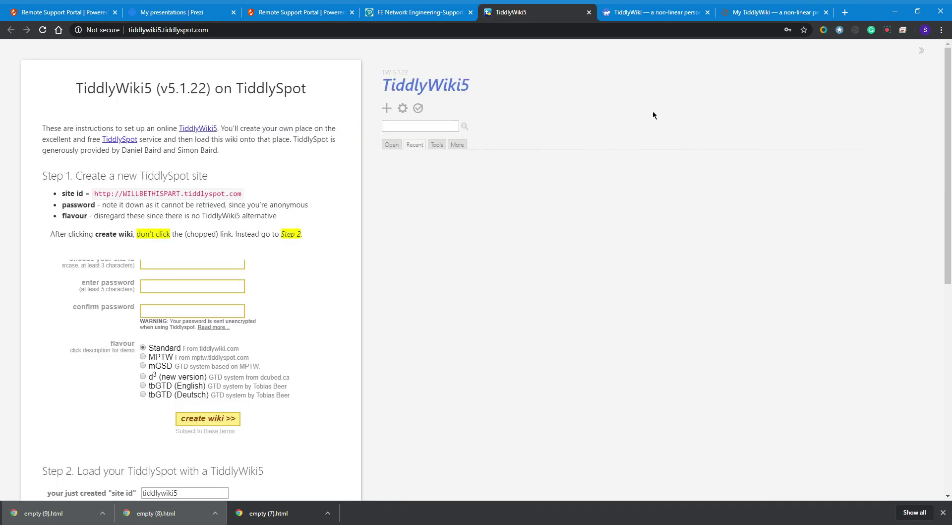